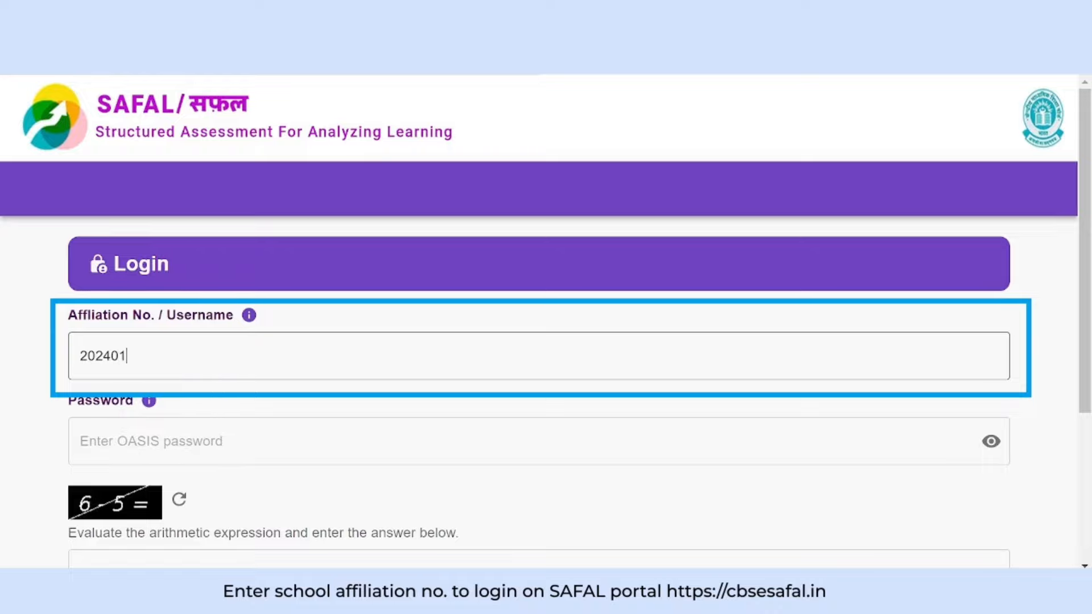
Log in to SAFAL with the school's affiliation number, OASIS password and captcha answer.
text(0401)
click(81, 441)
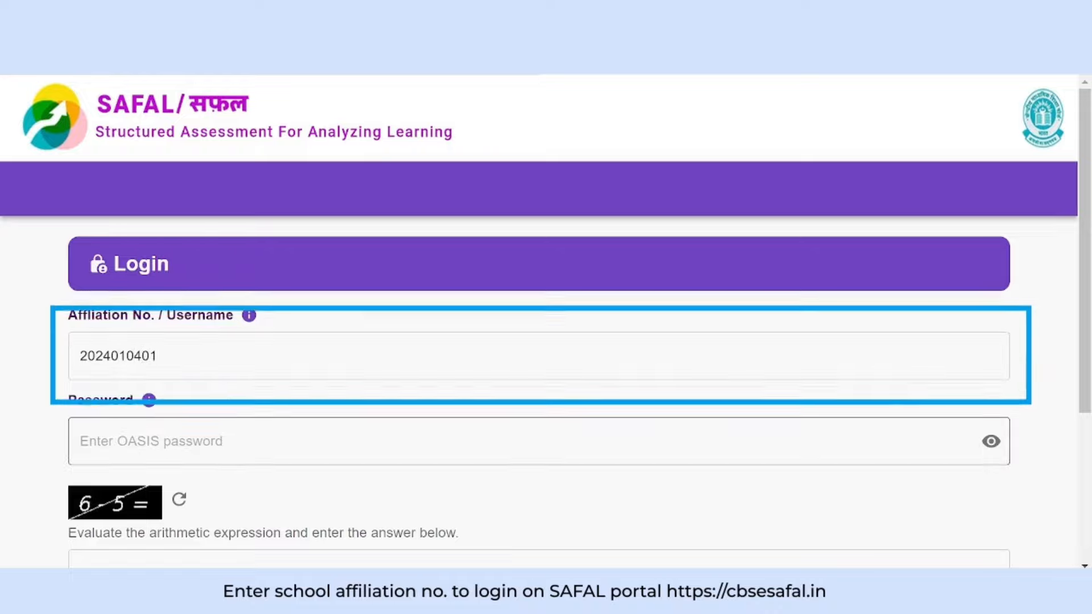
text(*****)
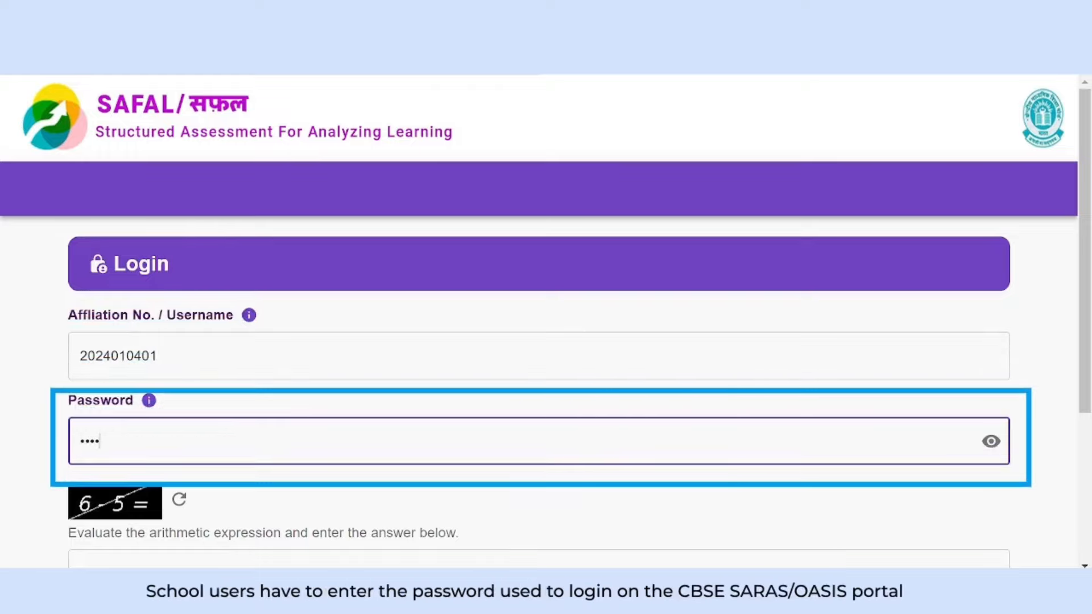
text(****)
key(Tab)
text(1)
scroll(348, 409, down, 4)
click(126, 422)
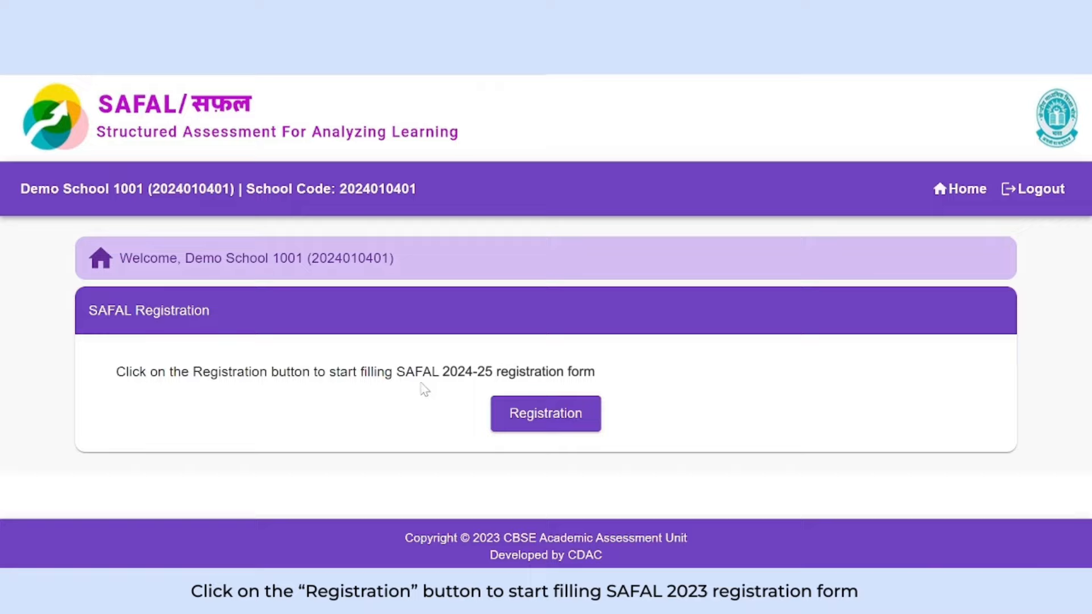
Start the SAFAL 2024-25 registration to bring up the Edit School Details form.
click(545, 425)
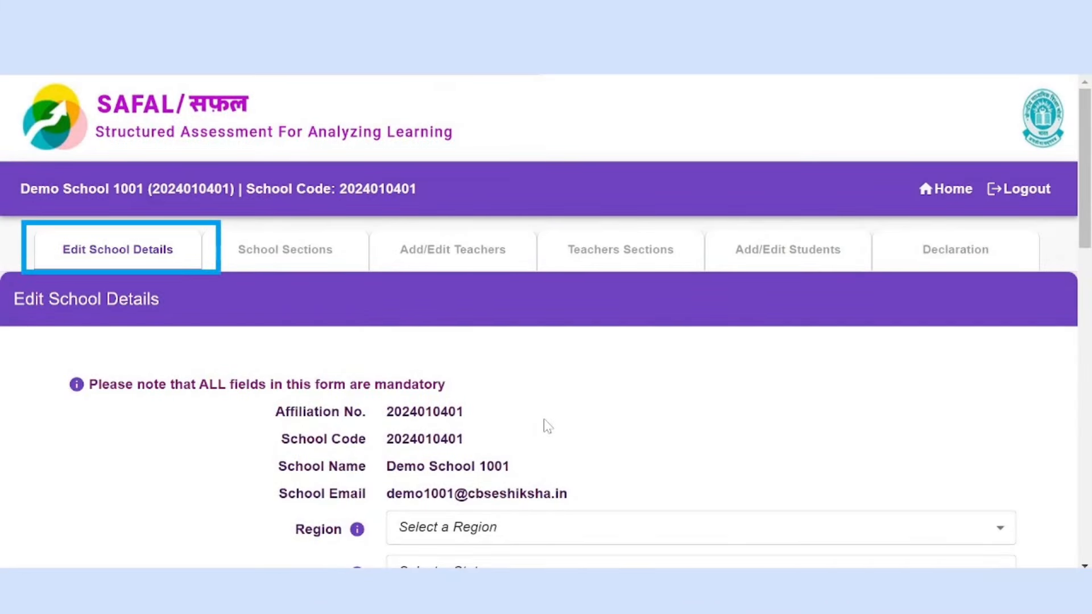
scroll(1085, 183, down, 2)
Scroll down the school details form and open the Region dropdown.
scroll(1086, 182, down, 1)
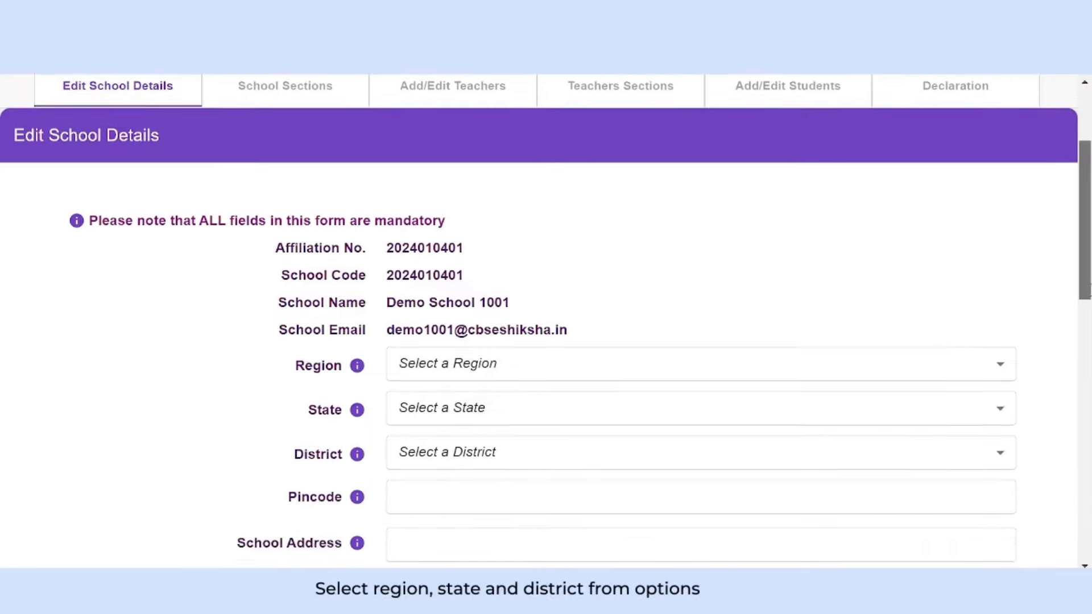
scroll(977, 266, down, 2)
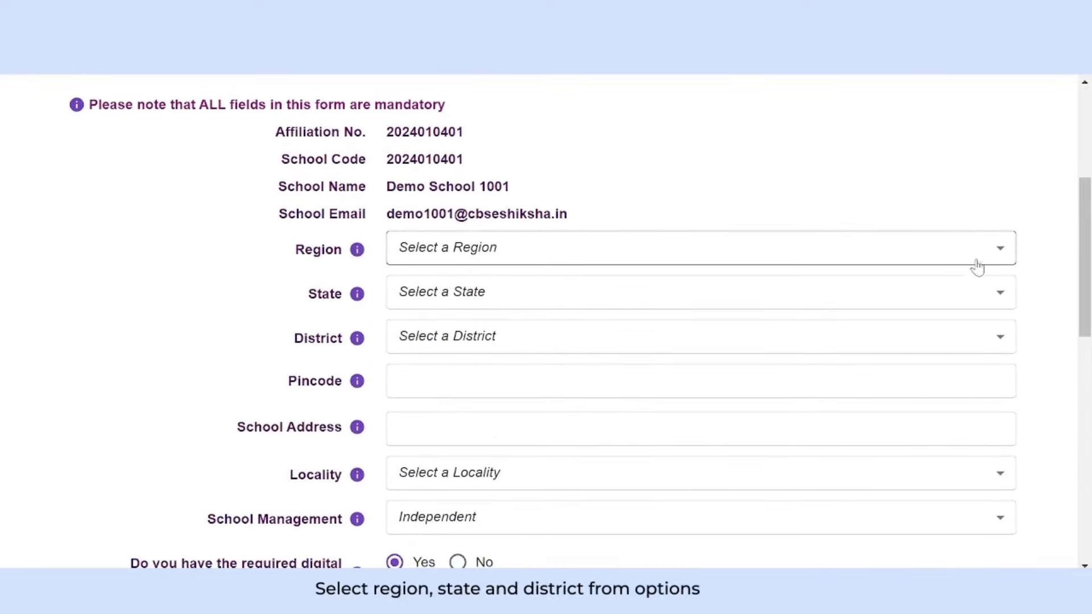
click(948, 247)
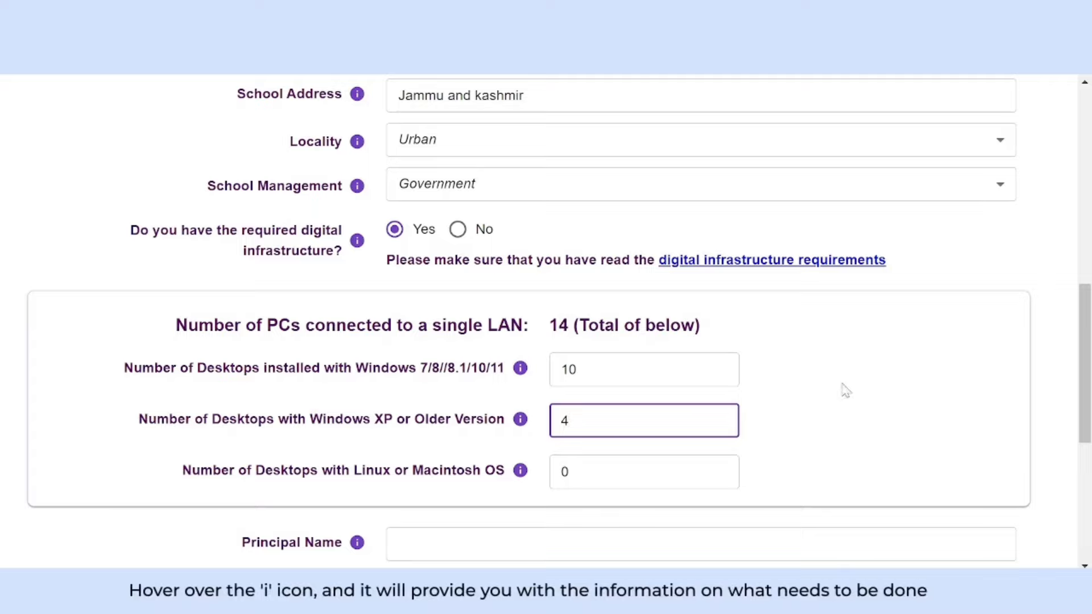
Enter the principal's name and mobile number, correcting the mobile number.
drag(1088, 342, 1088, 412)
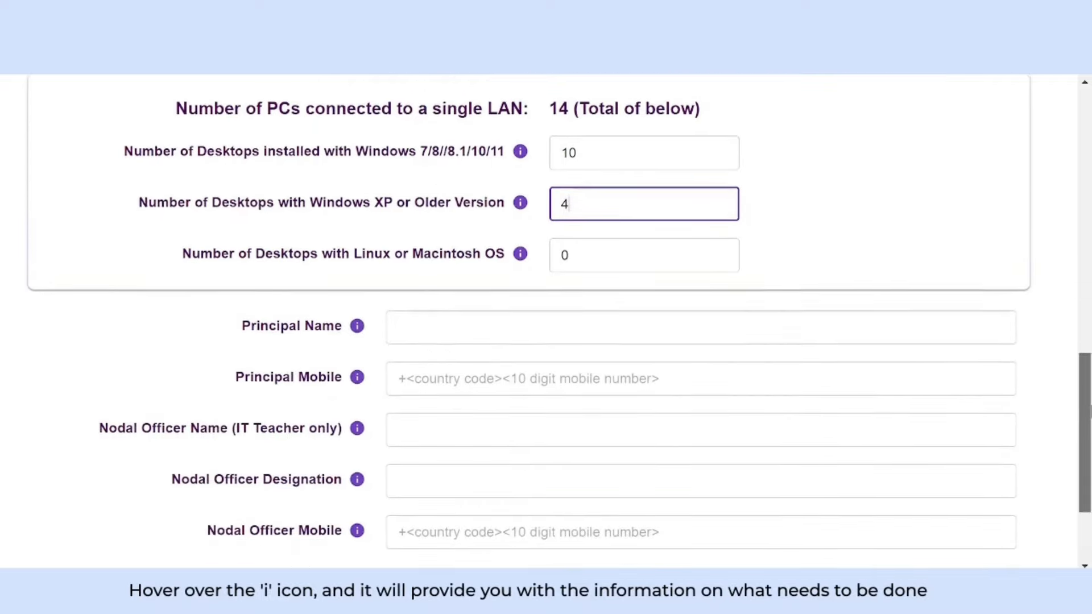
click(399, 324)
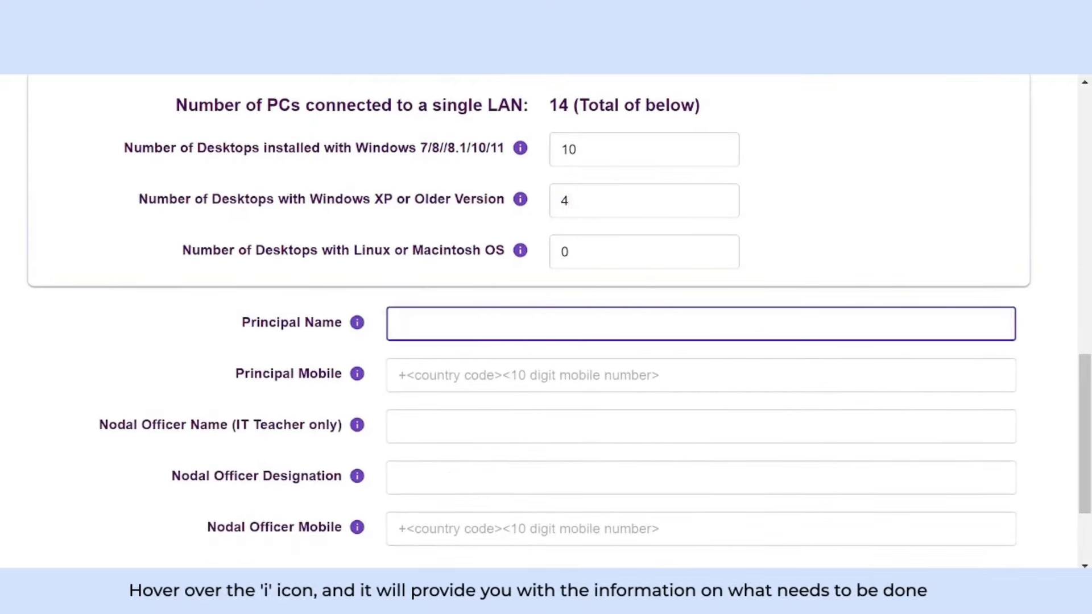
key(Tab)
text(+91987654321)
key(Tab)
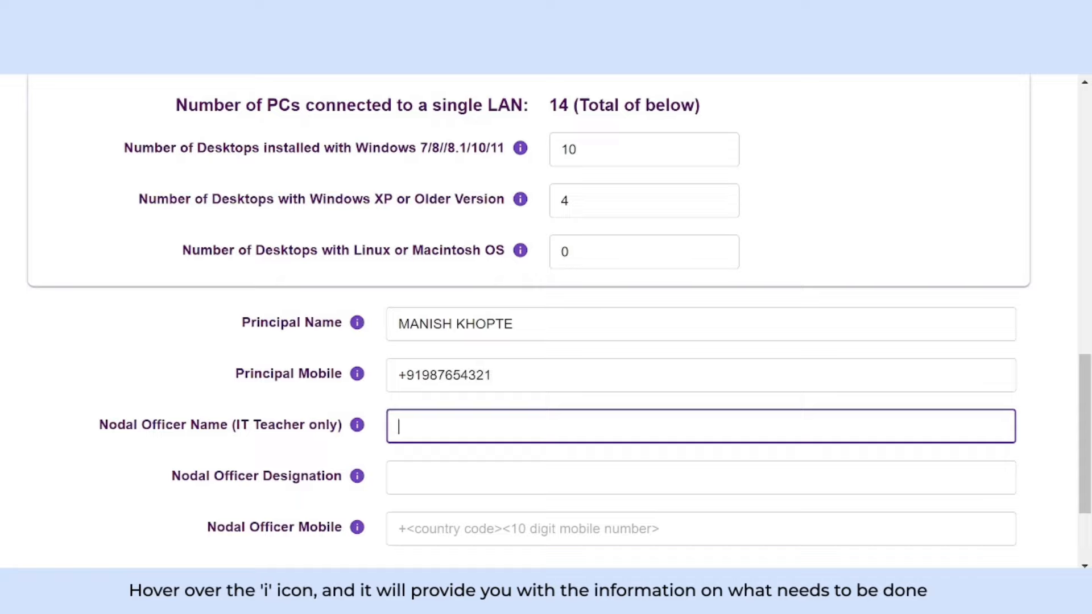
click(494, 374)
text(0)
Fill in the nodal officer's name, designation and mobile number, then save the school details.
key(Tab)
text(GH)
key(Tab)
text(SG)
key(Tab)
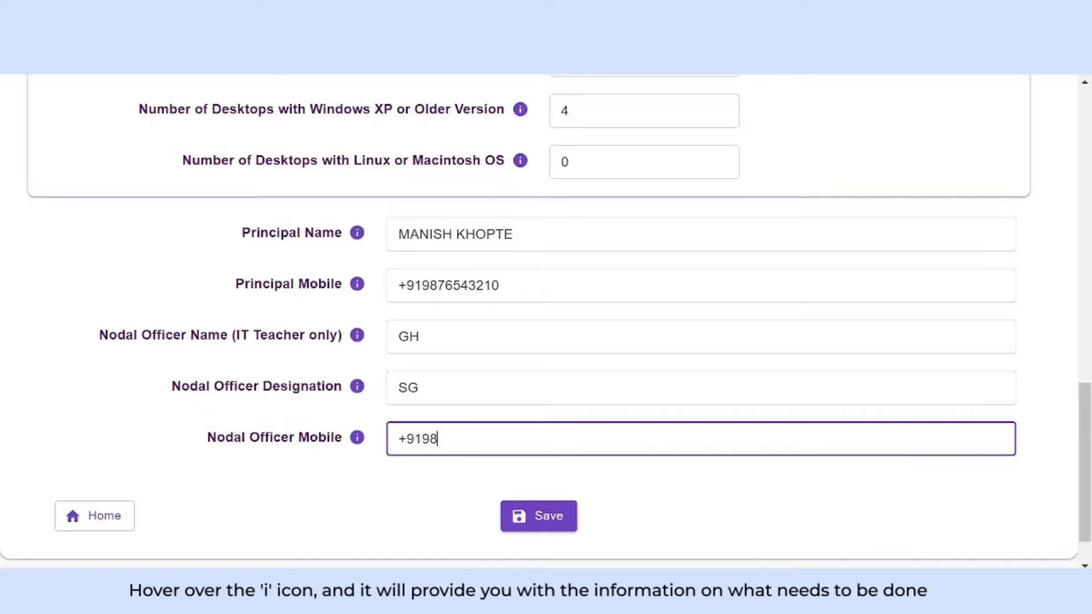
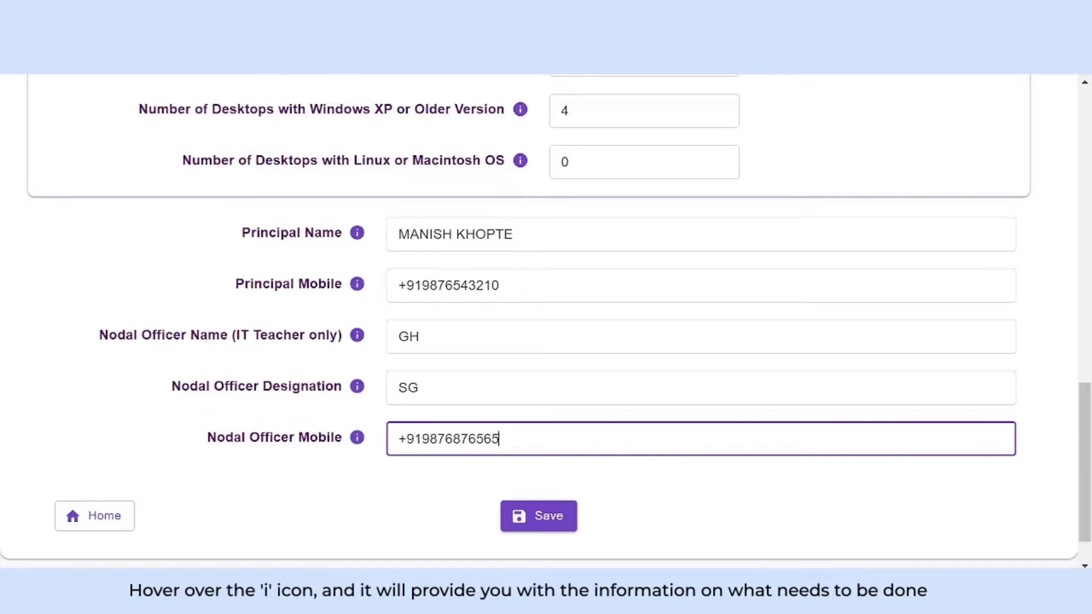
click(548, 519)
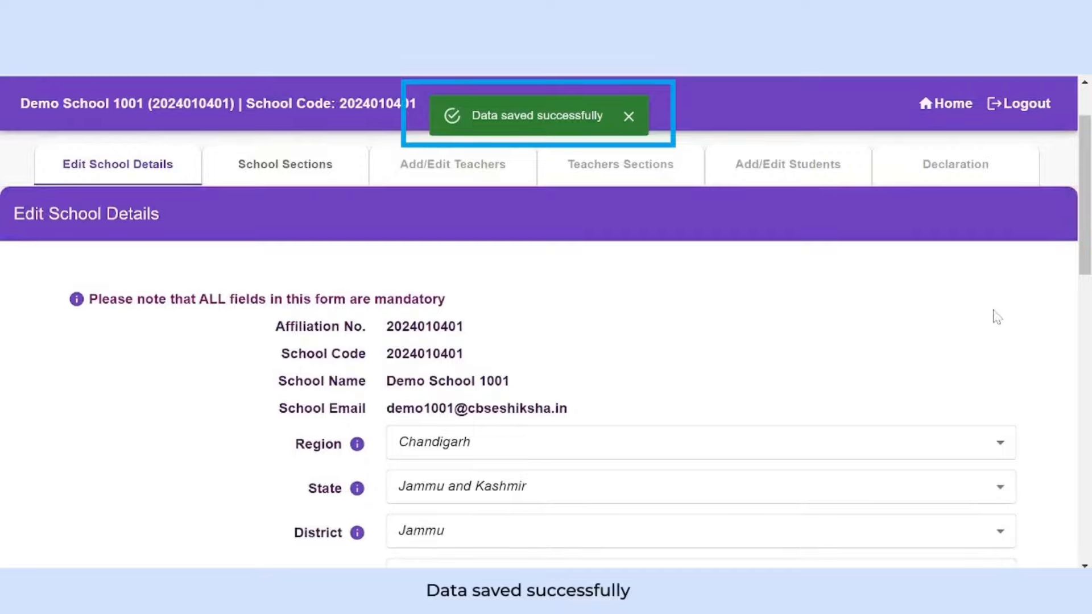
Go to the School Sections page and review the instructions for adding sections.
drag(1087, 224, 1086, 455)
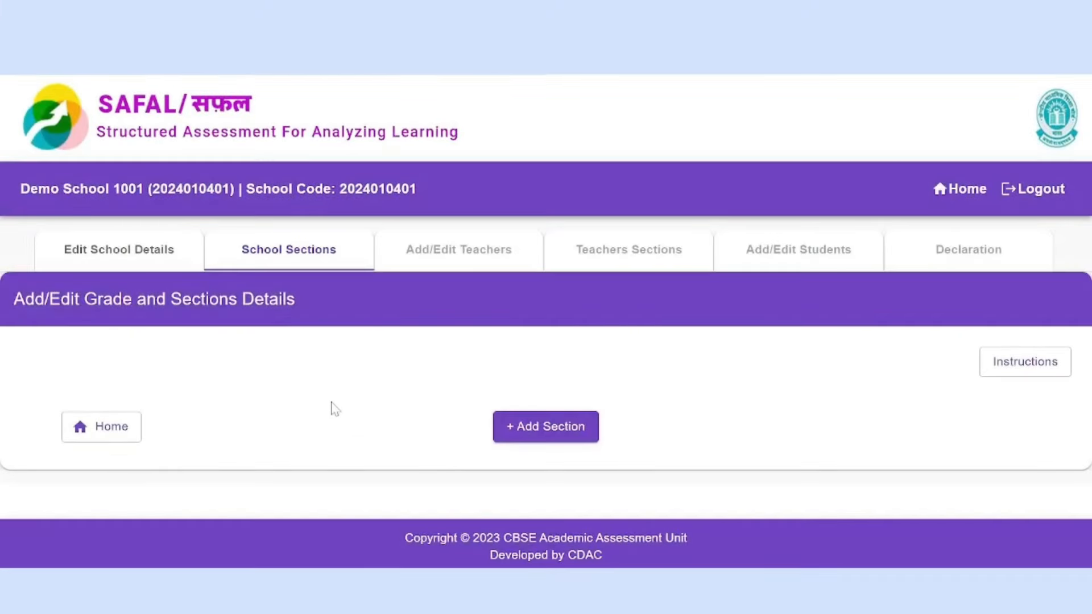
click(254, 265)
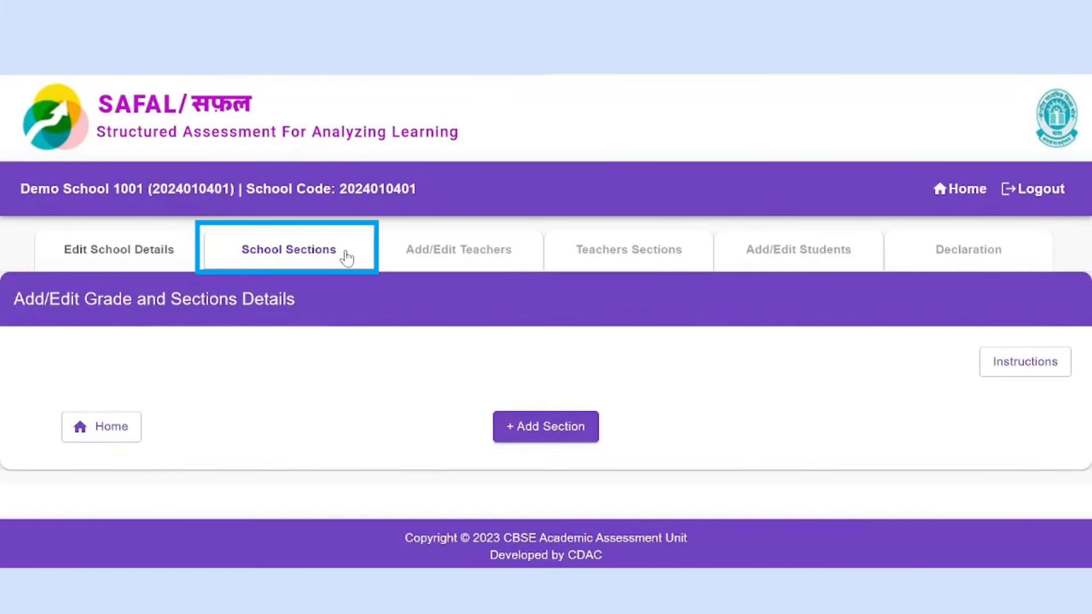
click(1025, 362)
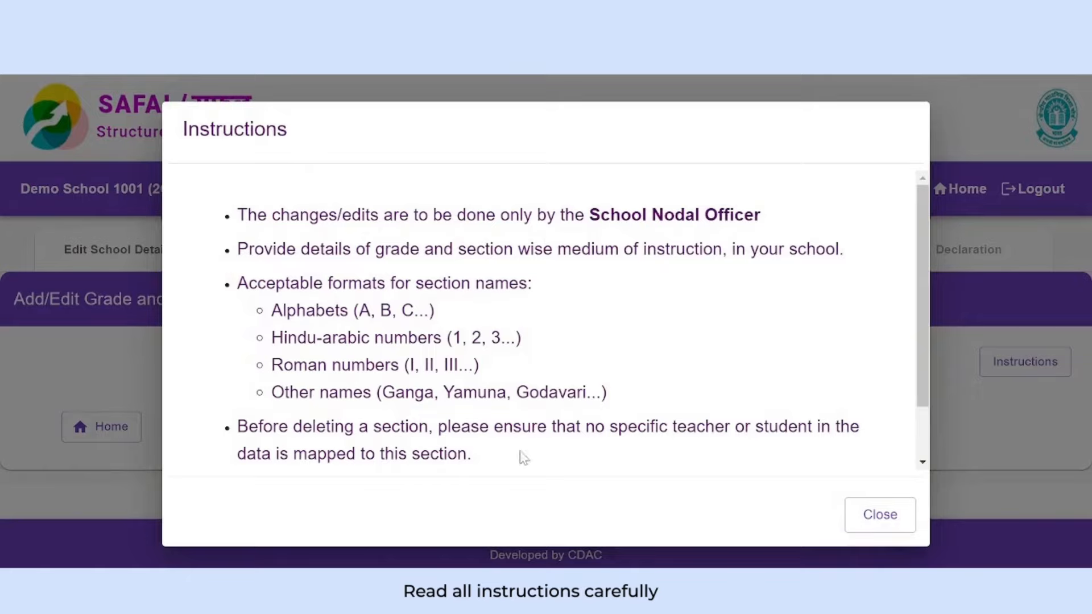
click(870, 518)
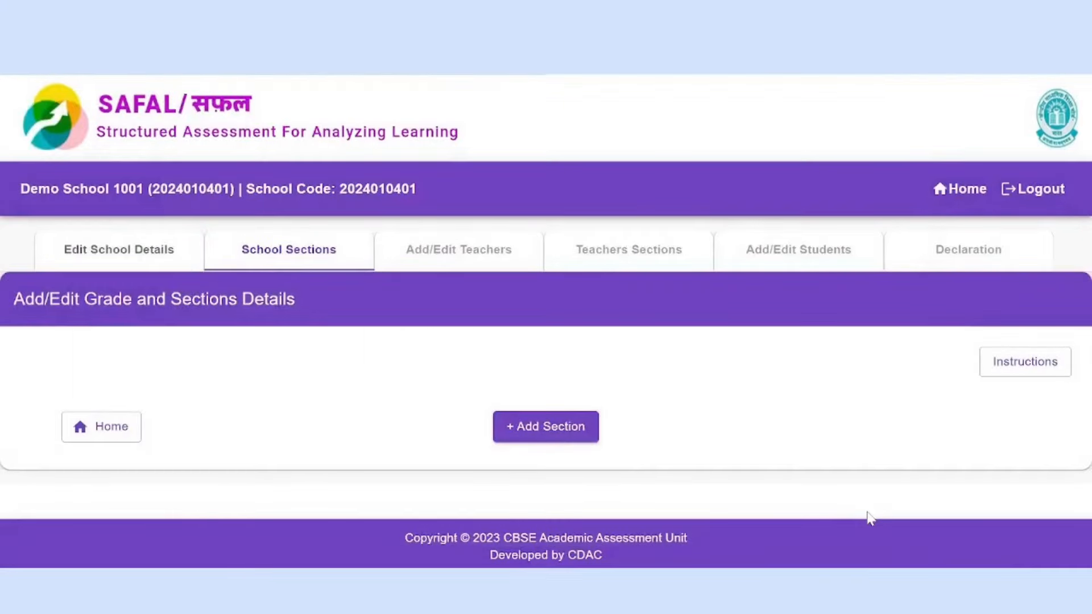
Add section A for Grade-5 in Hindi medium.
click(561, 434)
click(348, 316)
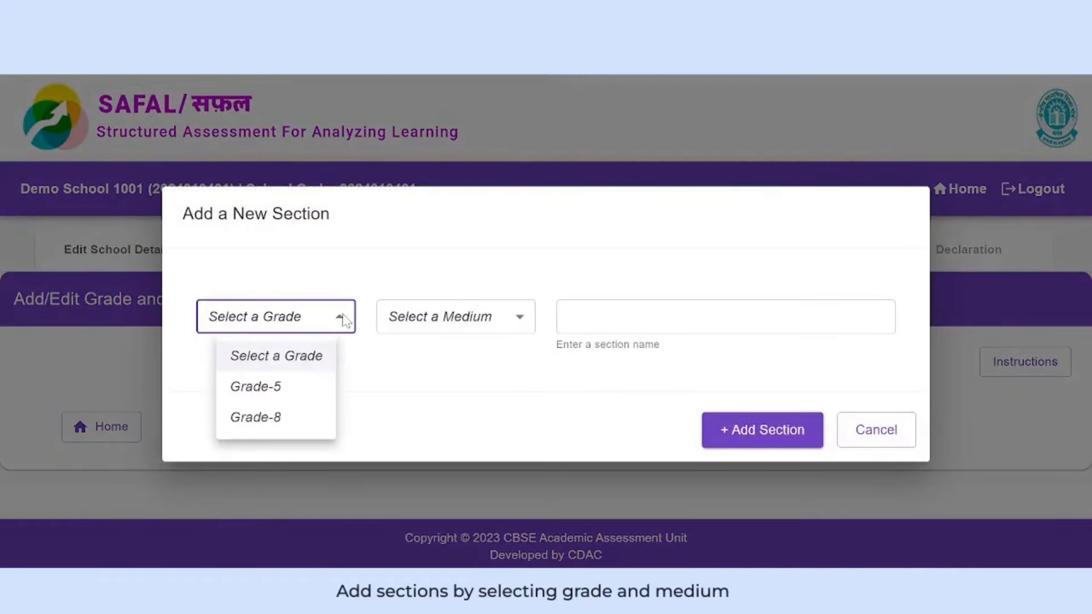
click(455, 317)
click(415, 381)
click(623, 316)
text(A)
click(763, 430)
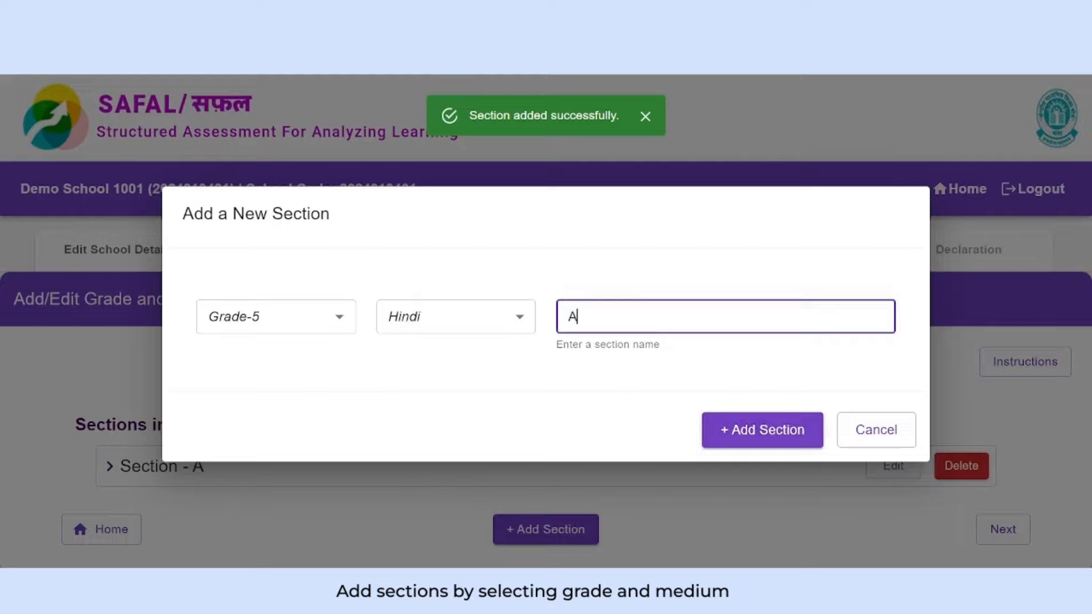
click(769, 433)
click(477, 322)
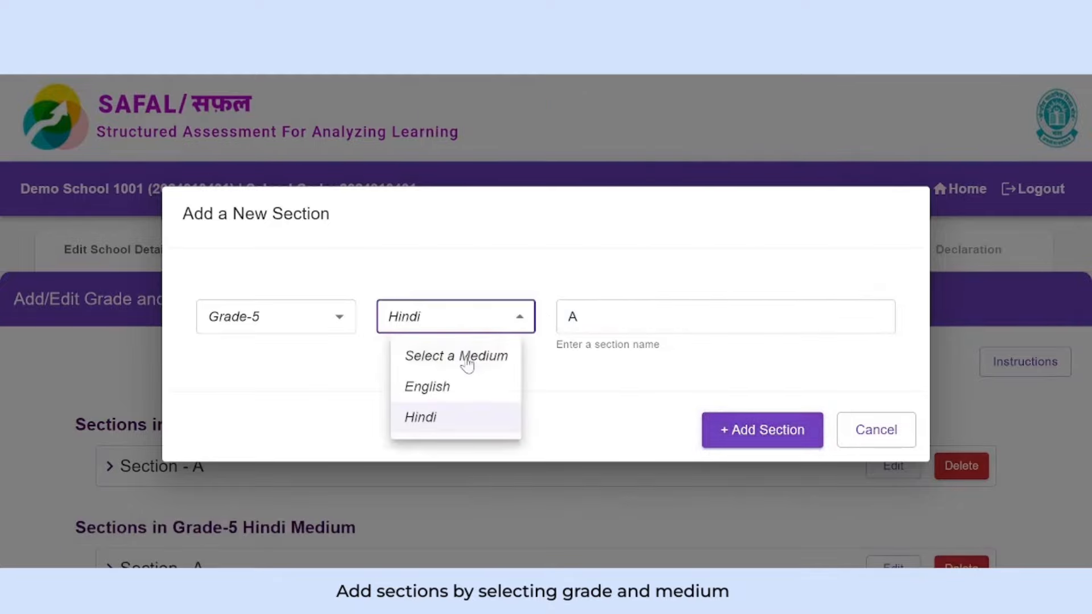
Add section B with English as the medium.
click(452, 388)
click(606, 317)
text(B)
click(762, 430)
Submit a Grade-8 English section B, then set the medium back to Hindi.
click(276, 316)
click(256, 415)
text(A)
double_click(572, 317)
text(B)
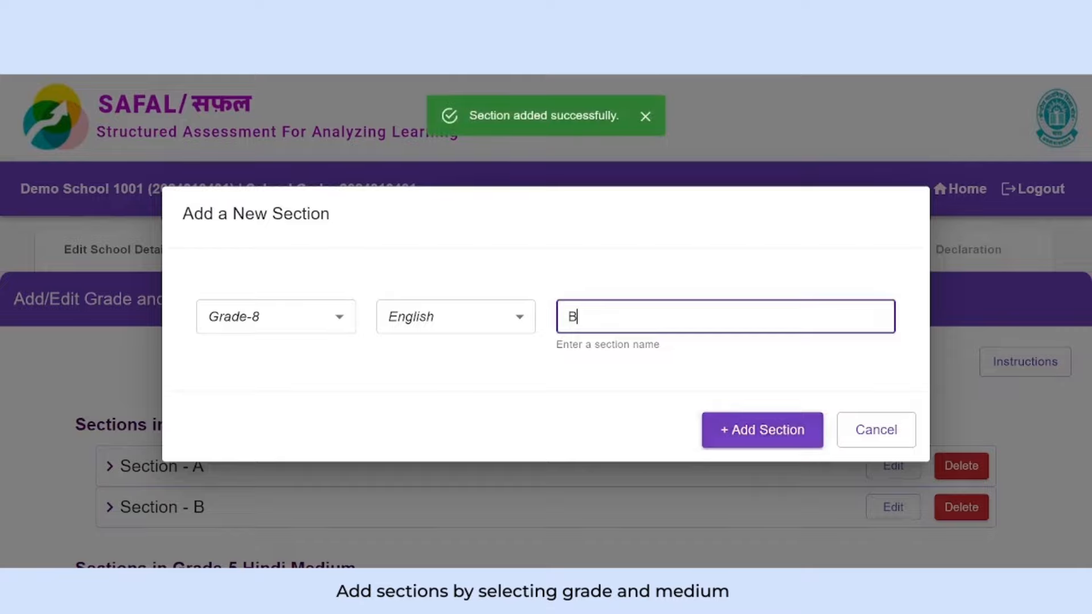
click(762, 434)
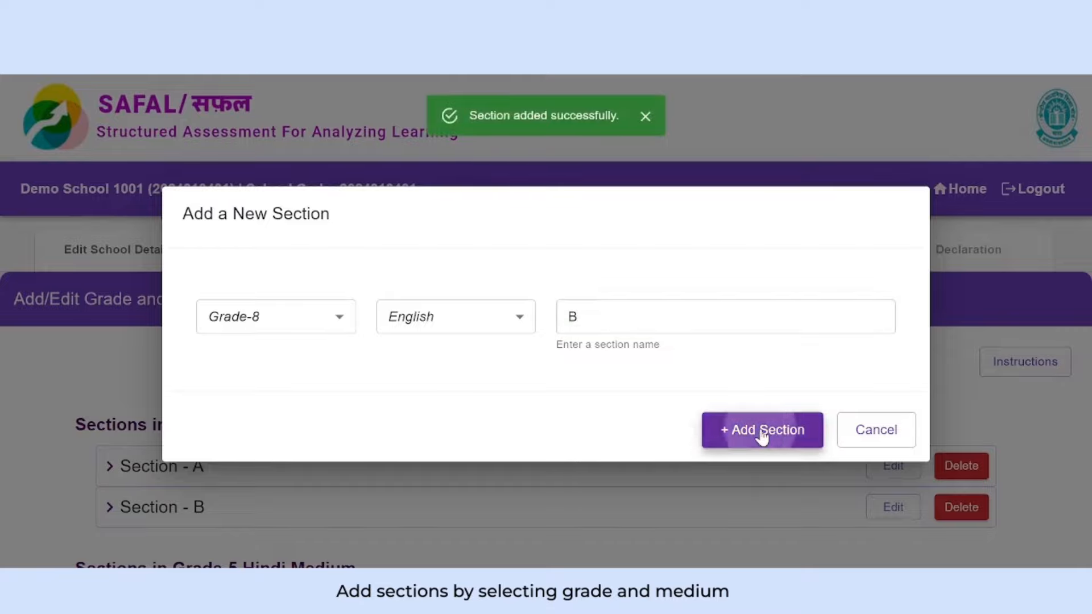
click(459, 325)
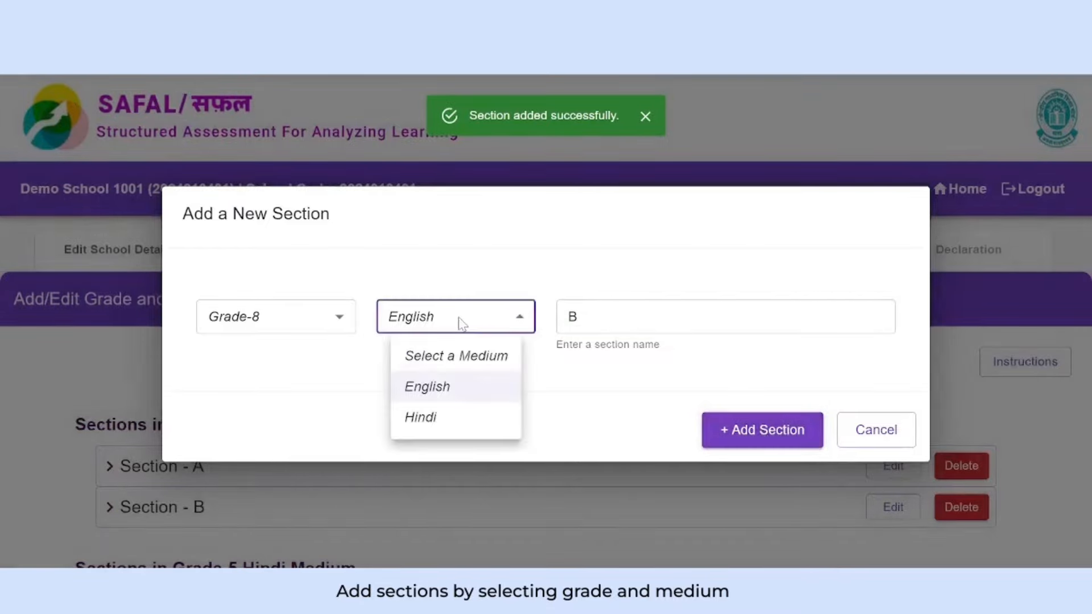
click(450, 421)
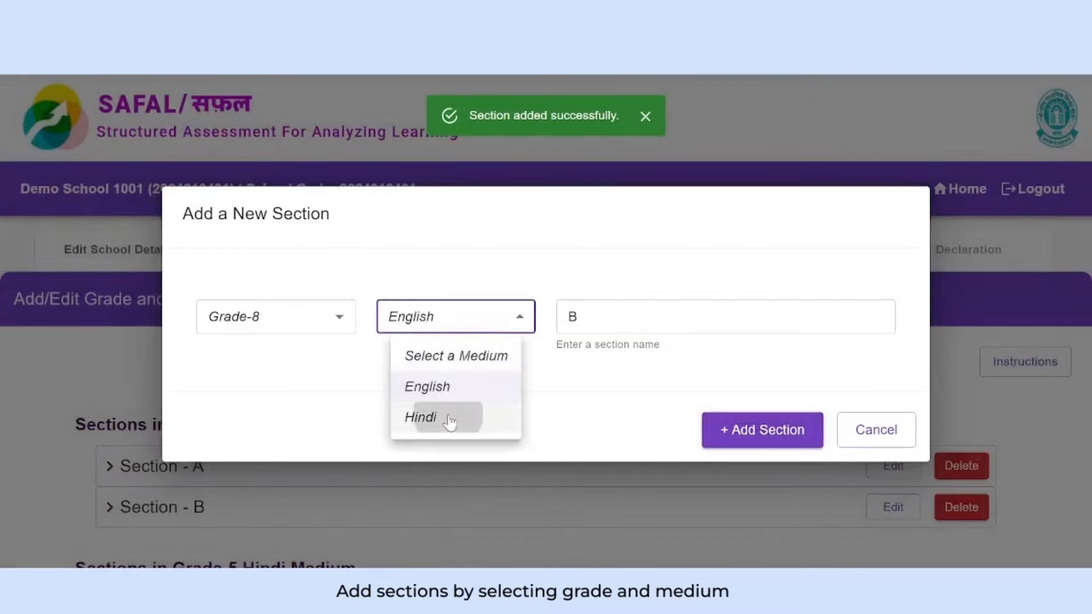